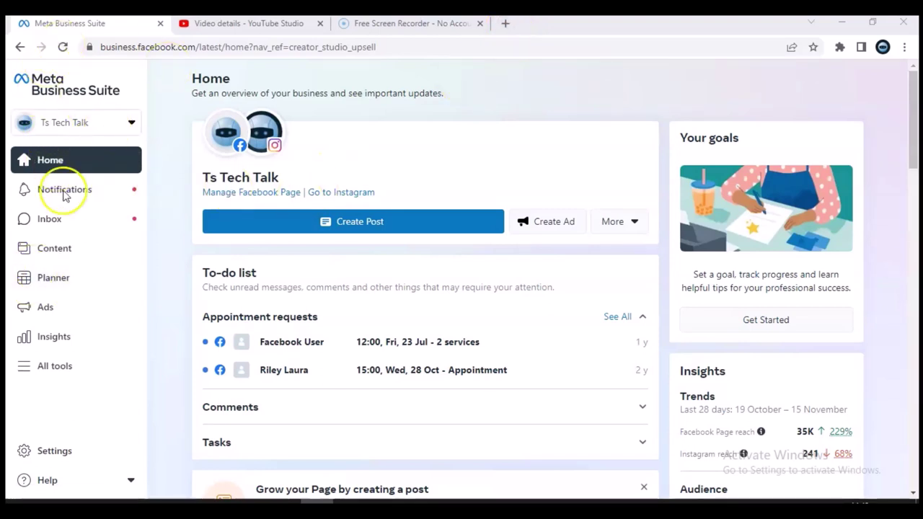
Open the facebook.com home feed in a new browser tab.
{"action": "left_click", "coordinate": [503, 25]}
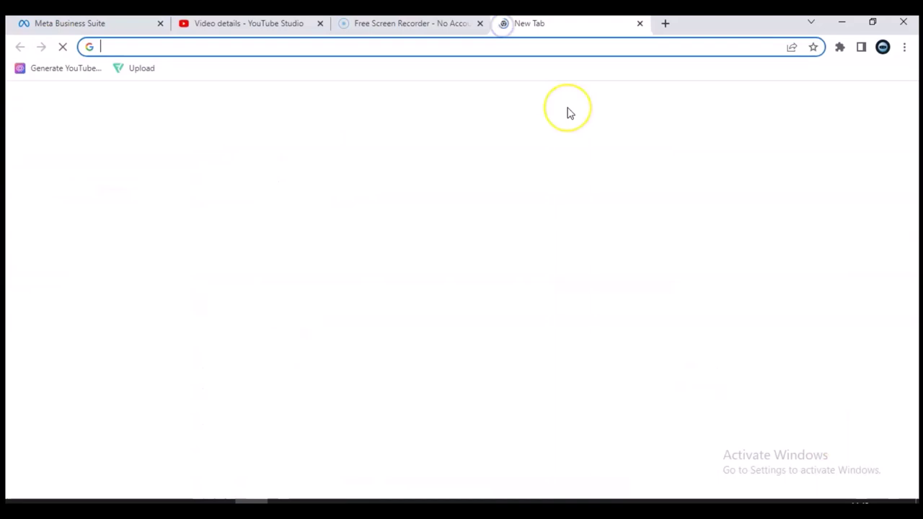
{"action": "type", "text": "face"}
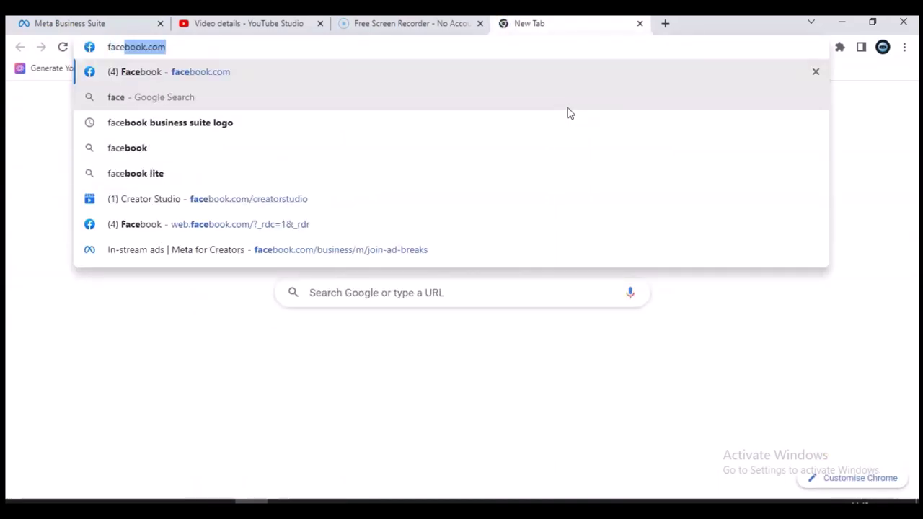
{"action": "key", "text": "Return"}
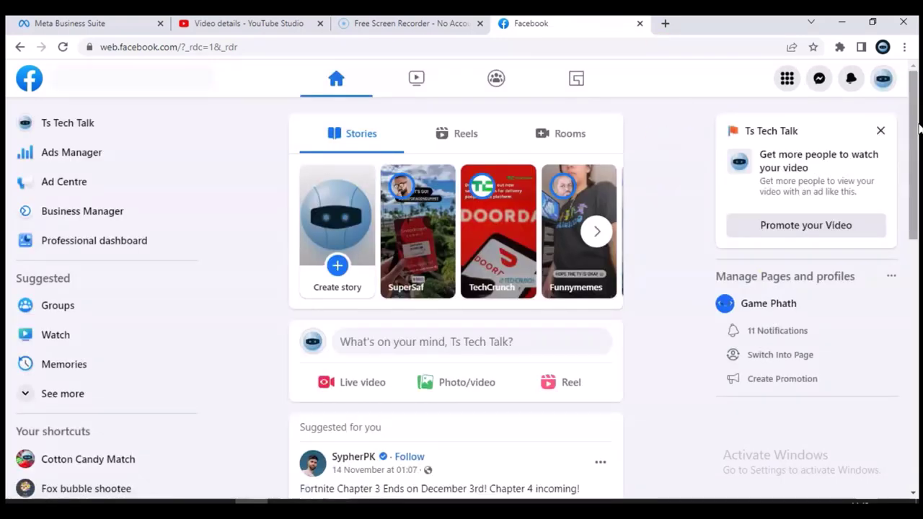
{"action": "scroll", "coordinate": [914, 123], "scroll_direction": "down", "scroll_amount": 1}
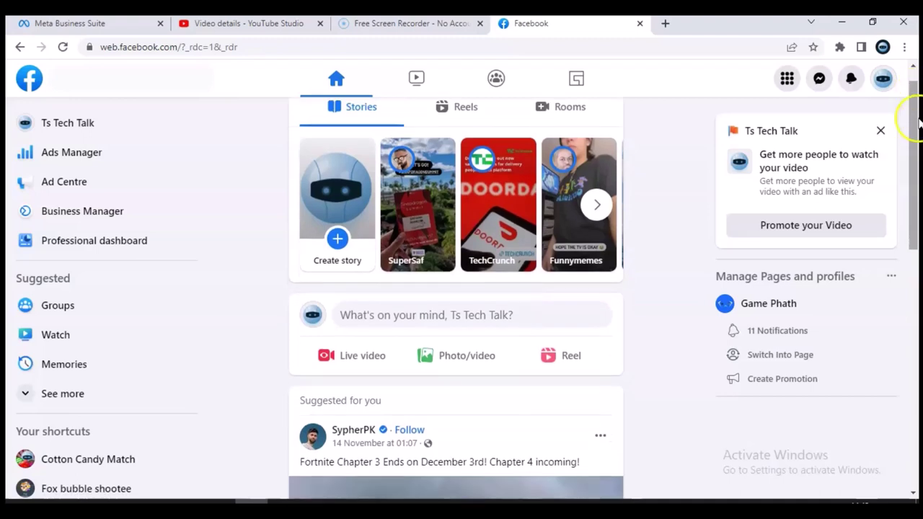
Check the account's full list of profiles, then return to the start of the home feed.
{"action": "left_click", "coordinate": [883, 81]}
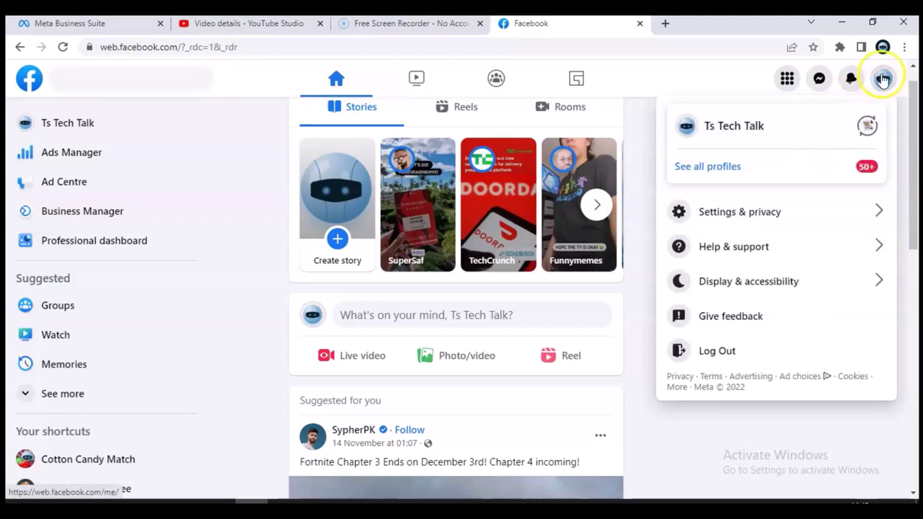
{"action": "left_click", "coordinate": [711, 169]}
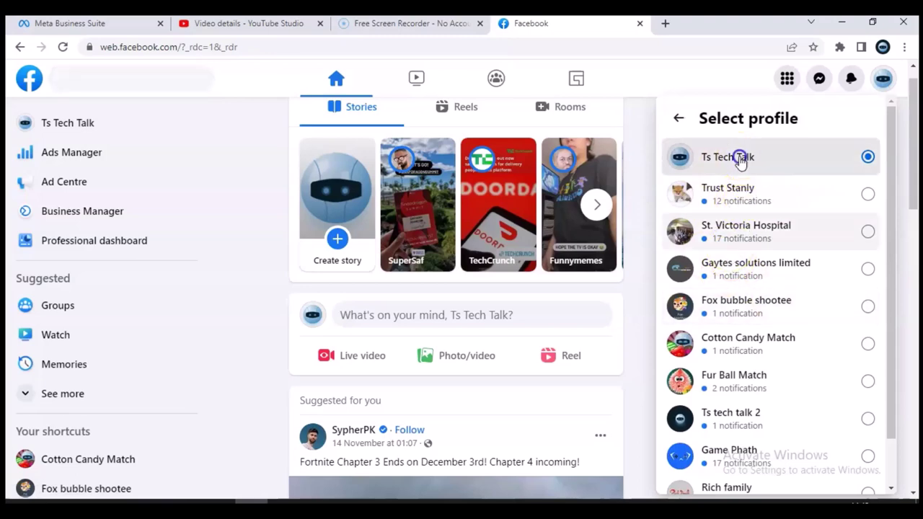
{"action": "left_click", "coordinate": [284, 164]}
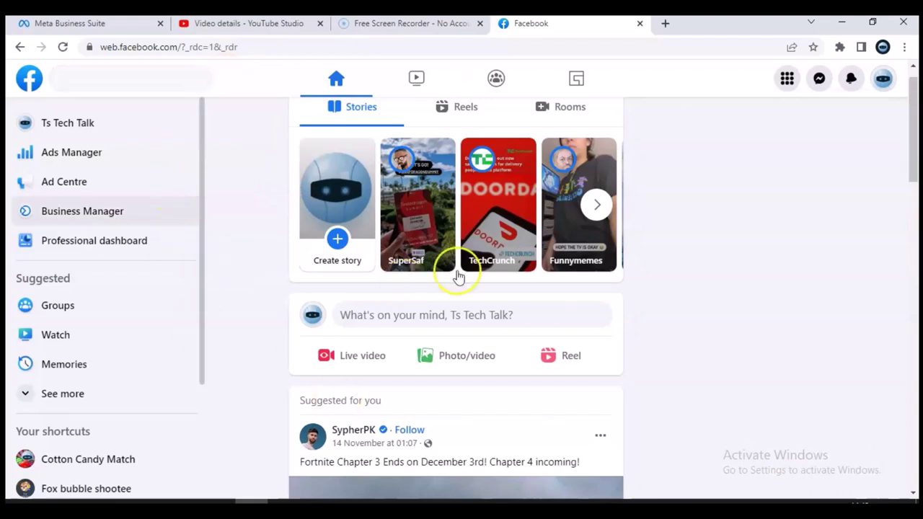
{"action": "left_click_drag", "start_coordinate": [910, 112], "coordinate": [916, 90]}
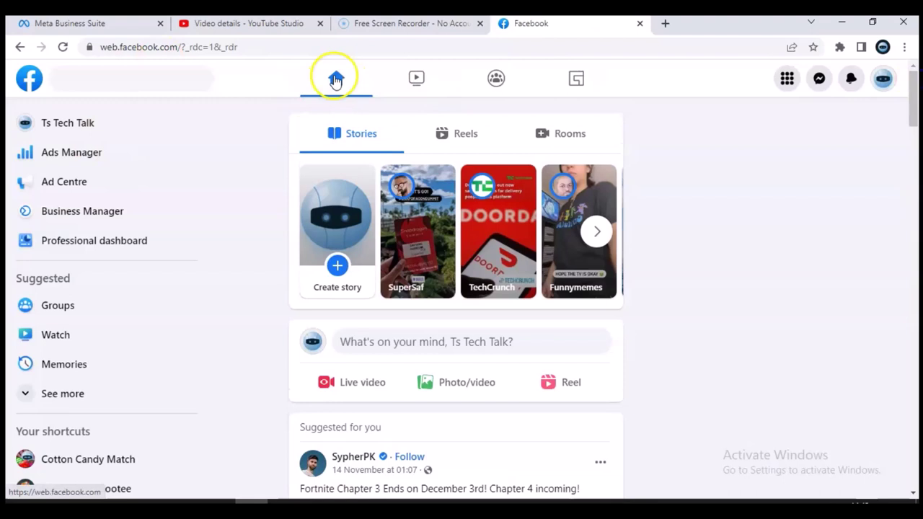
Open Business Manager and switch to the Ts Tech Talk business account.
{"action": "left_click", "coordinate": [81, 214]}
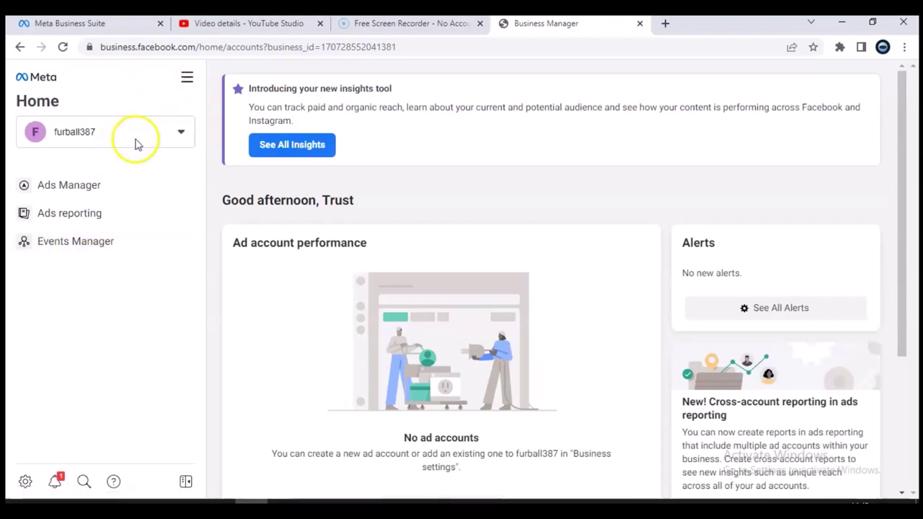
{"action": "left_click", "coordinate": [183, 137]}
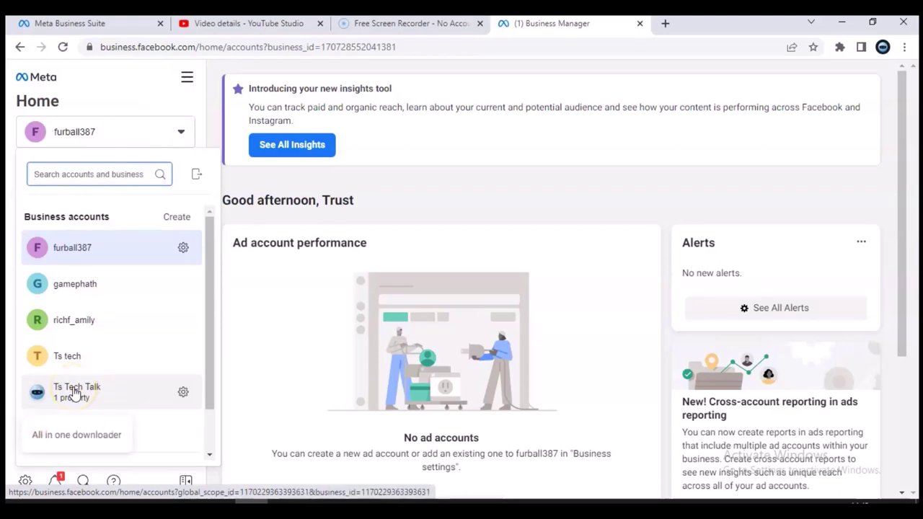
{"action": "left_click", "coordinate": [74, 391]}
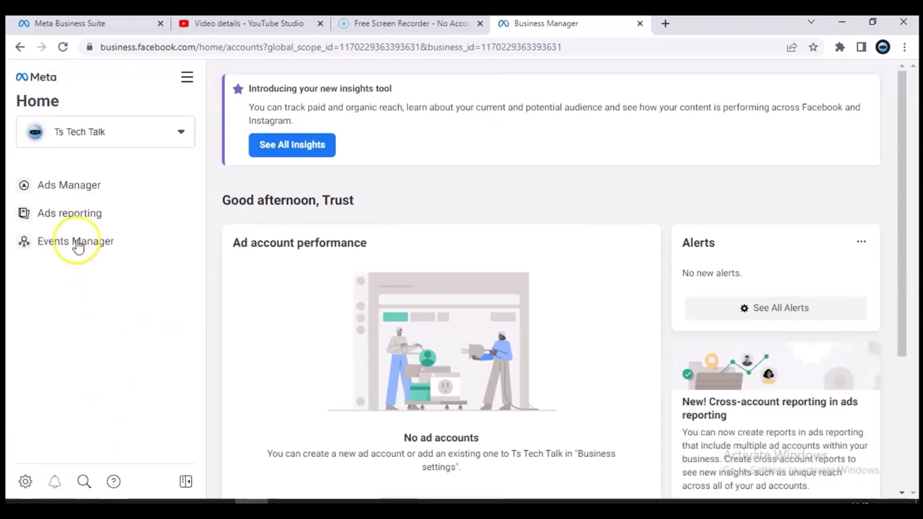
Open the Page posts tool from all tools and continue to Meta Business Suite.
{"action": "left_click", "coordinate": [187, 79]}
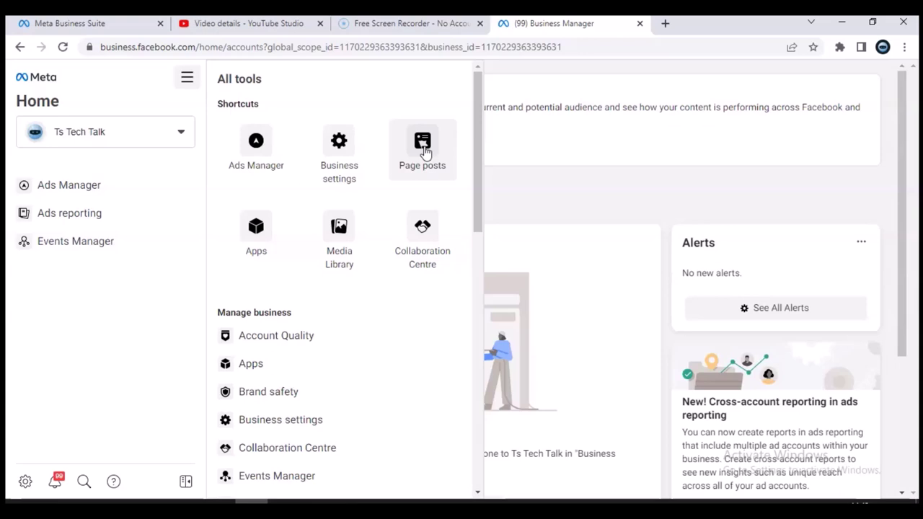
{"action": "left_click", "coordinate": [424, 148]}
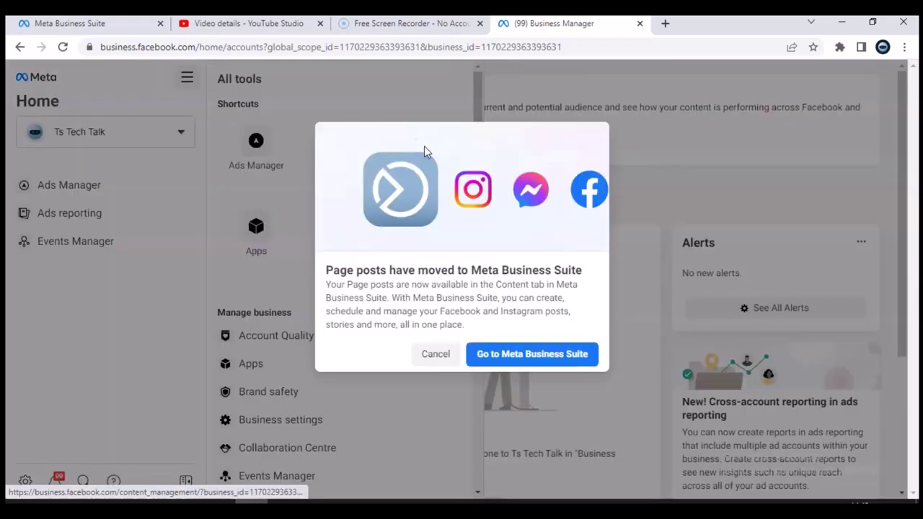
{"action": "left_click", "coordinate": [525, 354]}
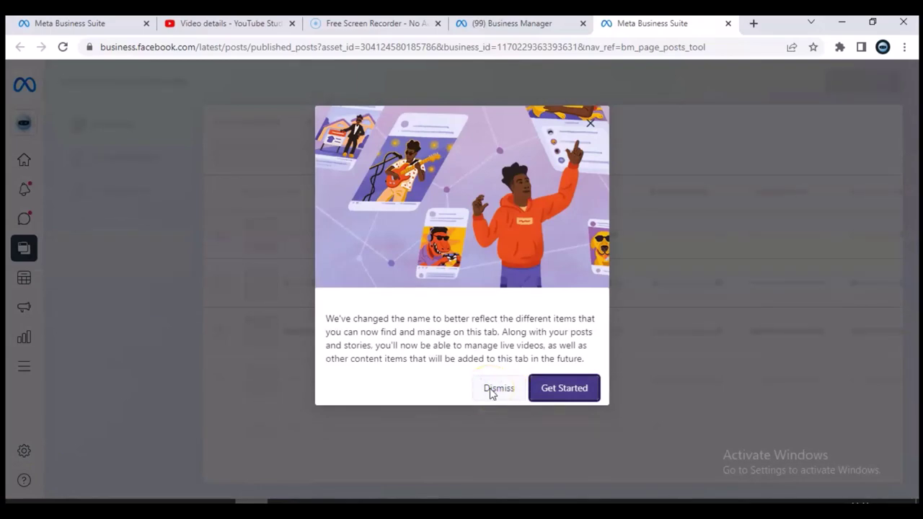
Dismiss the content and clips introductions and go to the Meta Business Suite Home page.
{"action": "left_click", "coordinate": [489, 387]}
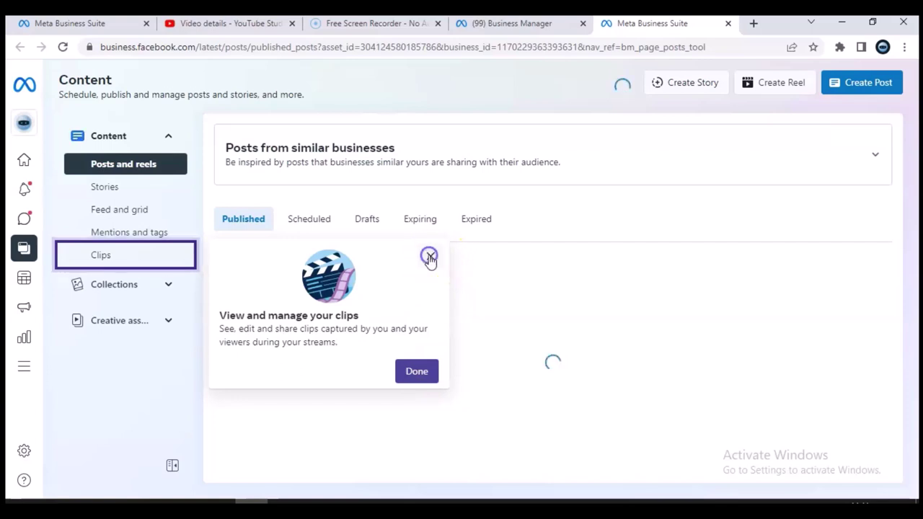
{"action": "left_click", "coordinate": [431, 258]}
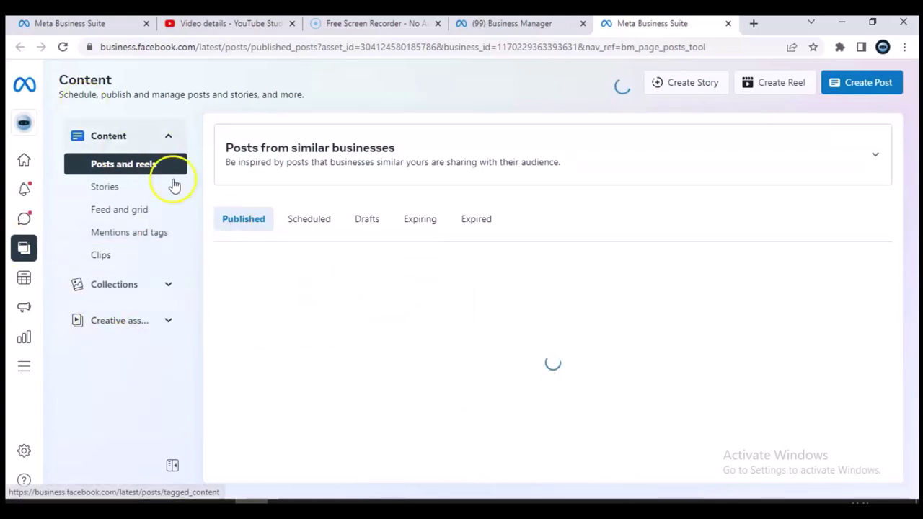
{"action": "left_click", "coordinate": [25, 160]}
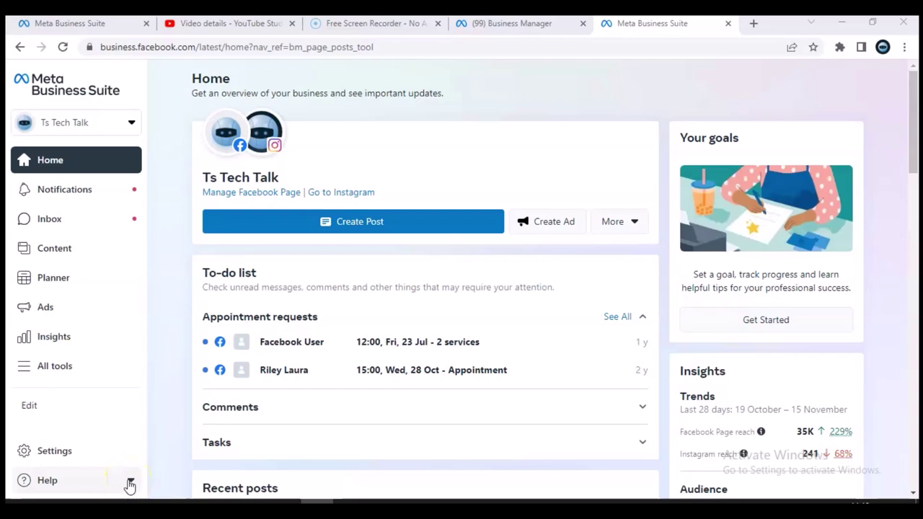
Open Help and create a new support case for the Ts Tech Talk page.
{"action": "left_click", "coordinate": [130, 482]}
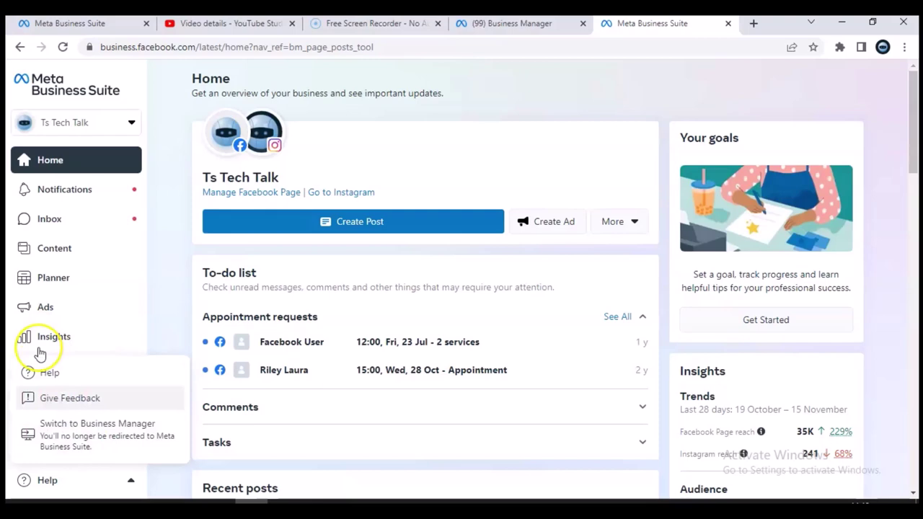
{"action": "left_click", "coordinate": [45, 371]}
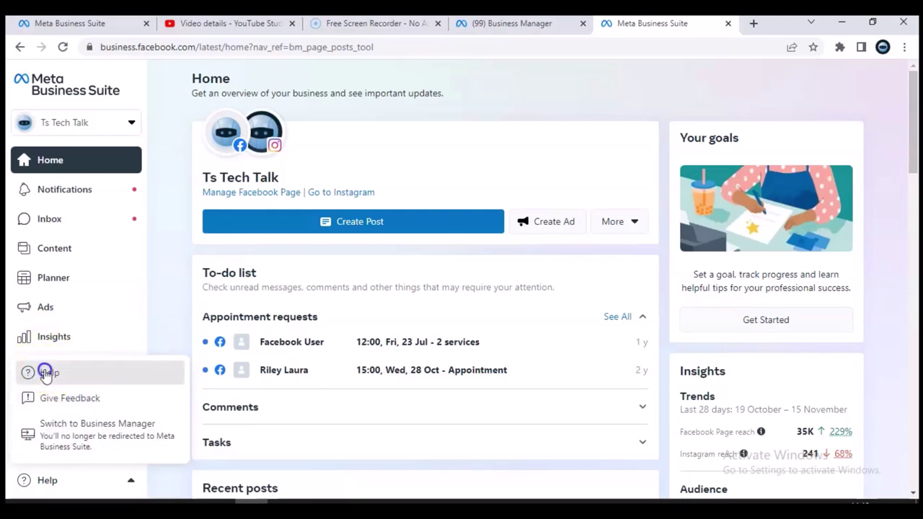
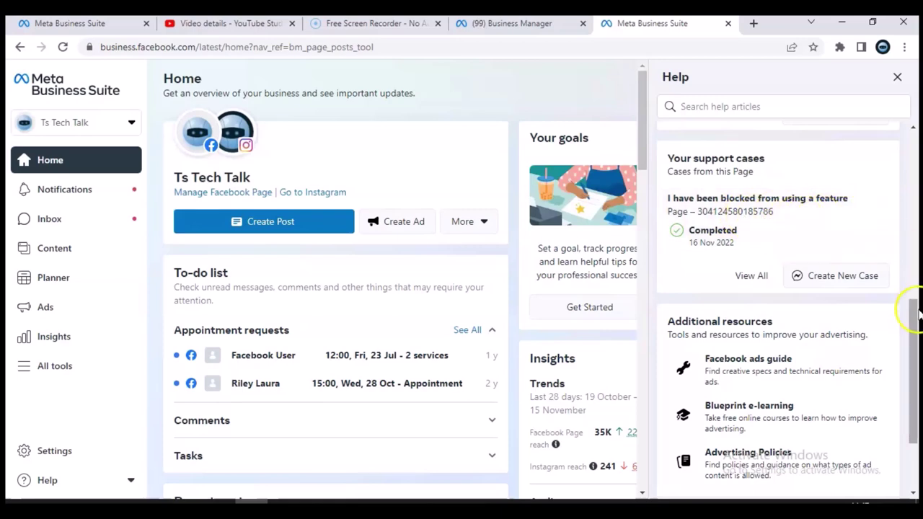
{"action": "mouse_move", "coordinate": [914, 310]}
{"action": "left_mouse_down"}
{"action": "mouse_move", "coordinate": [917, 391]}
{"action": "mouse_move", "coordinate": [916, 326]}
{"action": "left_mouse_up"}
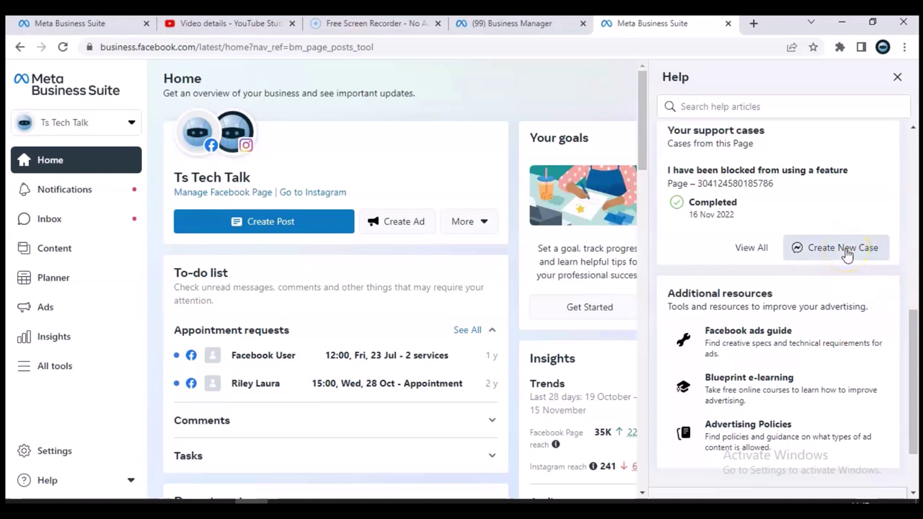
{"action": "left_click", "coordinate": [847, 251]}
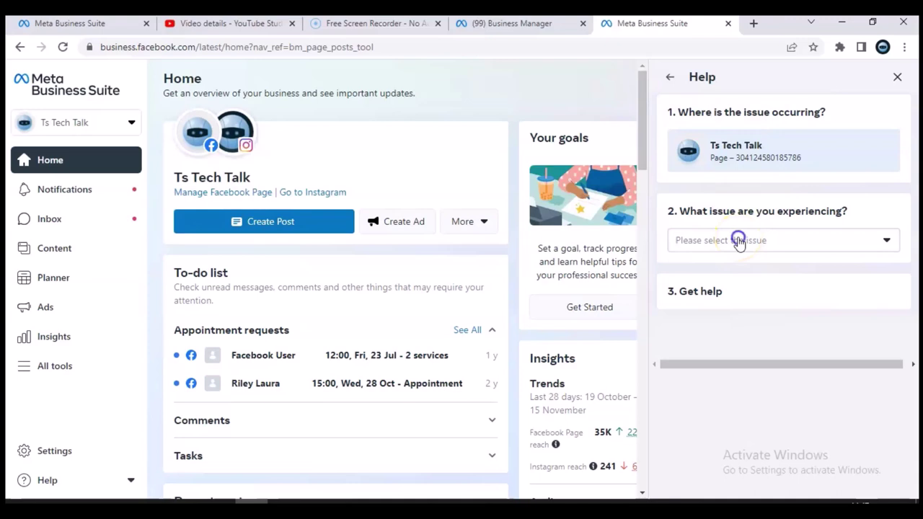
Browse the issue options and set the case's issue to "I have an issue with creating a timeline post on my Page".
{"action": "left_click", "coordinate": [739, 242]}
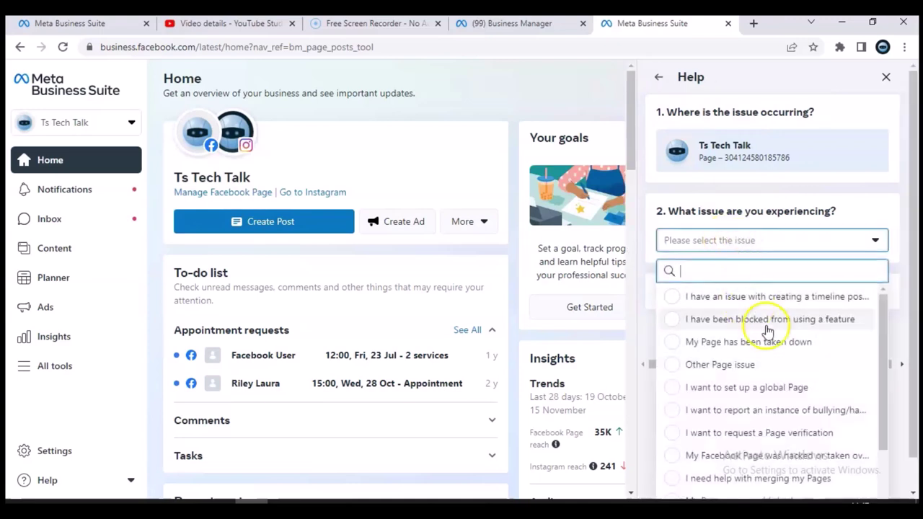
{"action": "left_click", "coordinate": [733, 282]}
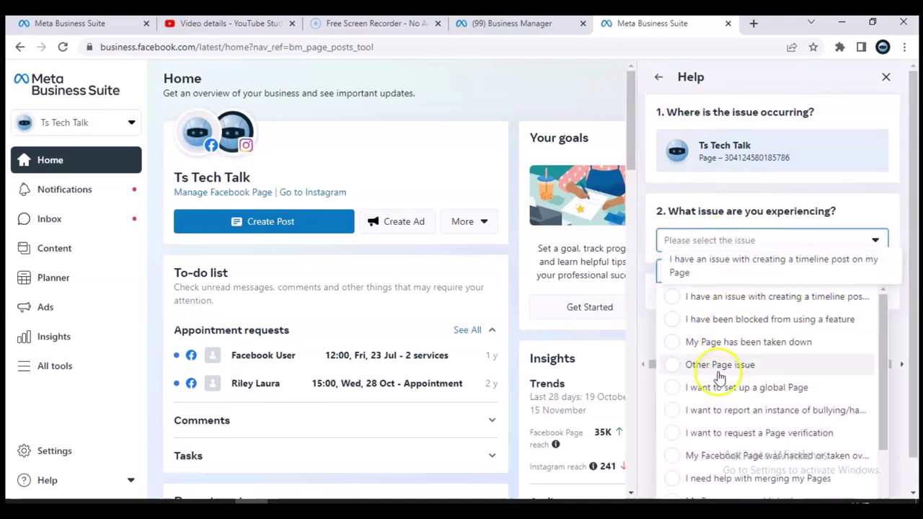
{"action": "left_click", "coordinate": [728, 271]}
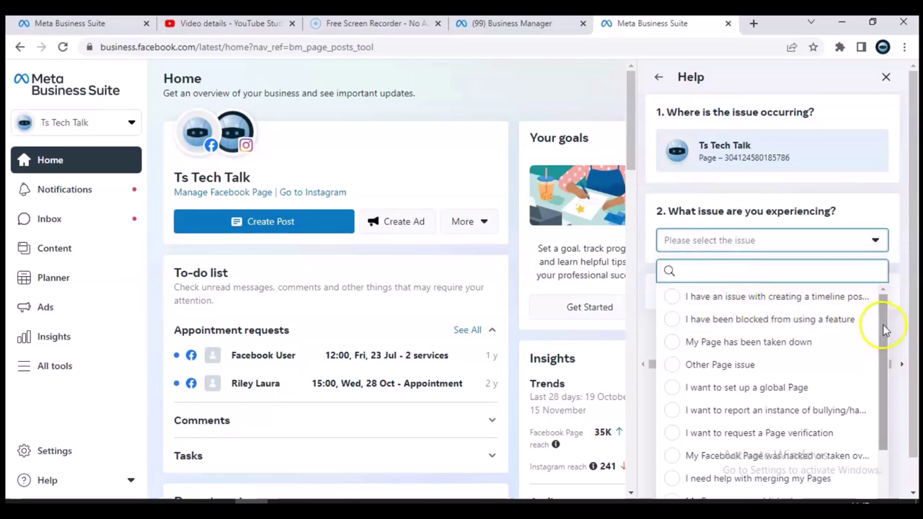
{"action": "left_click_drag", "start_coordinate": [886, 381], "coordinate": [881, 431]}
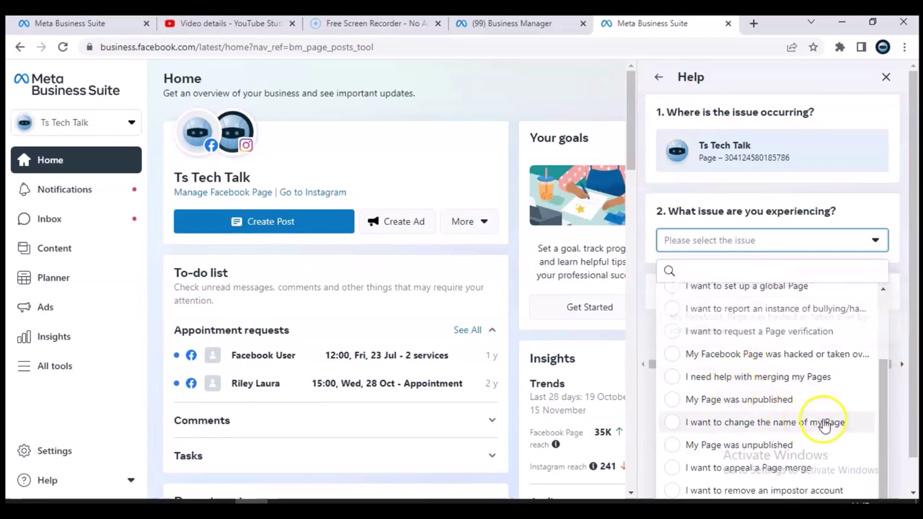
{"action": "left_click_drag", "start_coordinate": [882, 409], "coordinate": [884, 311]}
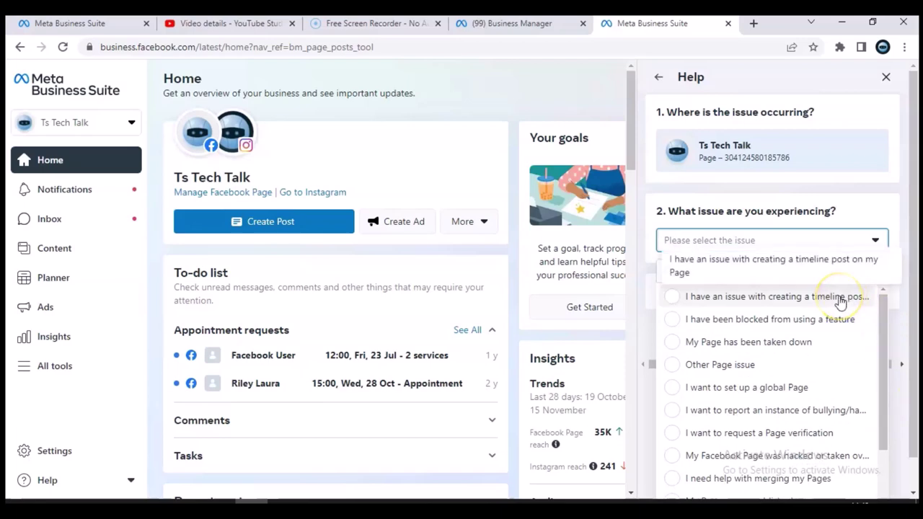
{"action": "left_click", "coordinate": [789, 339]}
{"action": "left_click", "coordinate": [757, 303]}
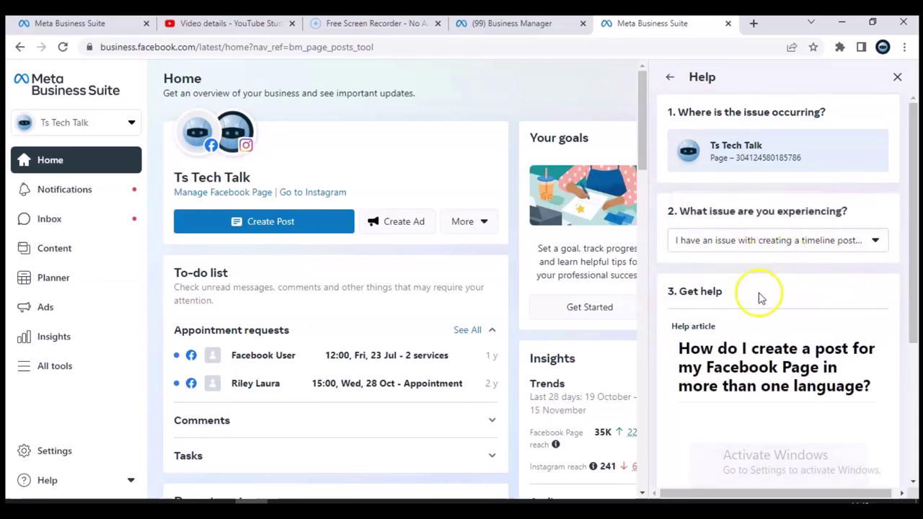
Request contact with support below the help article and bring up the end of the chat request form.
{"action": "left_click_drag", "start_coordinate": [909, 288], "coordinate": [917, 436]}
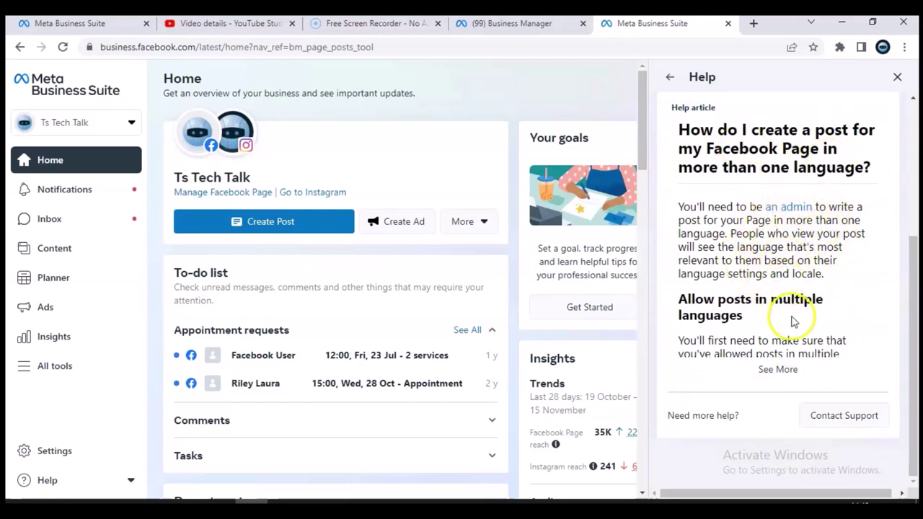
{"action": "left_click", "coordinate": [843, 419]}
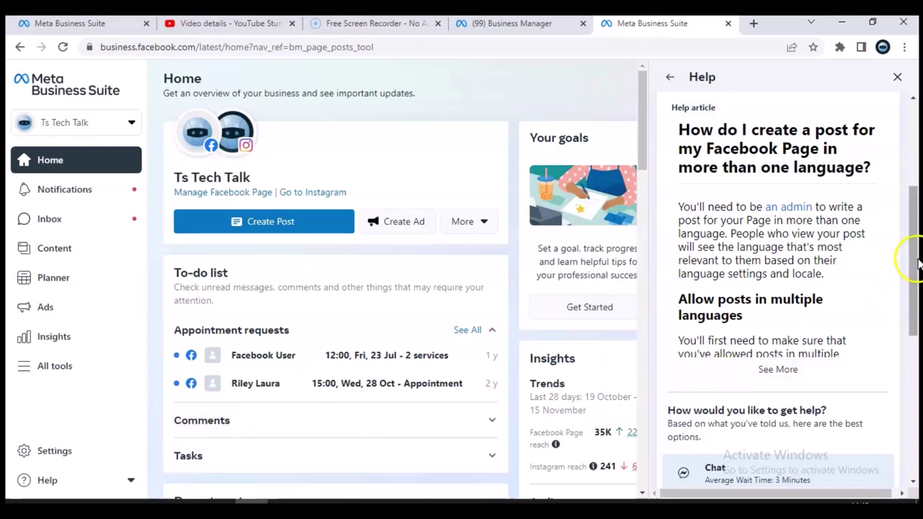
{"action": "left_click_drag", "start_coordinate": [917, 263], "coordinate": [914, 346]}
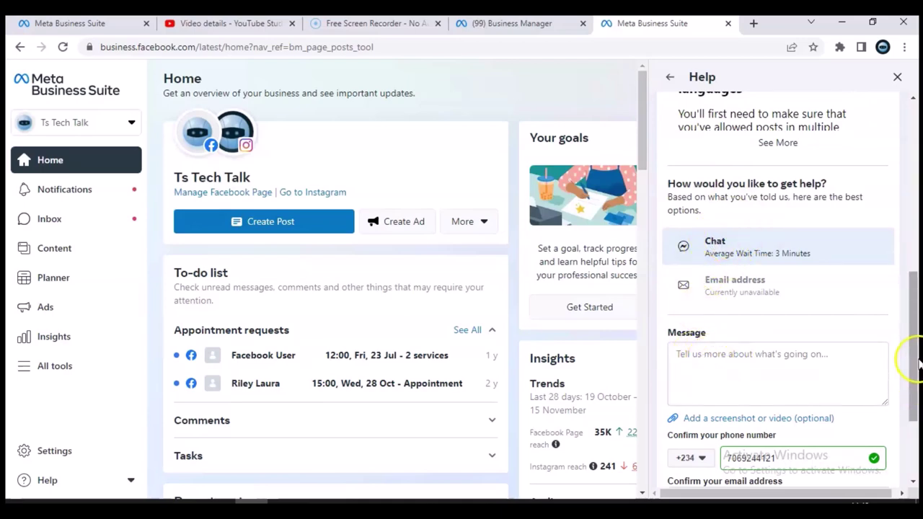
{"action": "scroll", "coordinate": [778, 375], "scroll_direction": "down", "scroll_amount": 2}
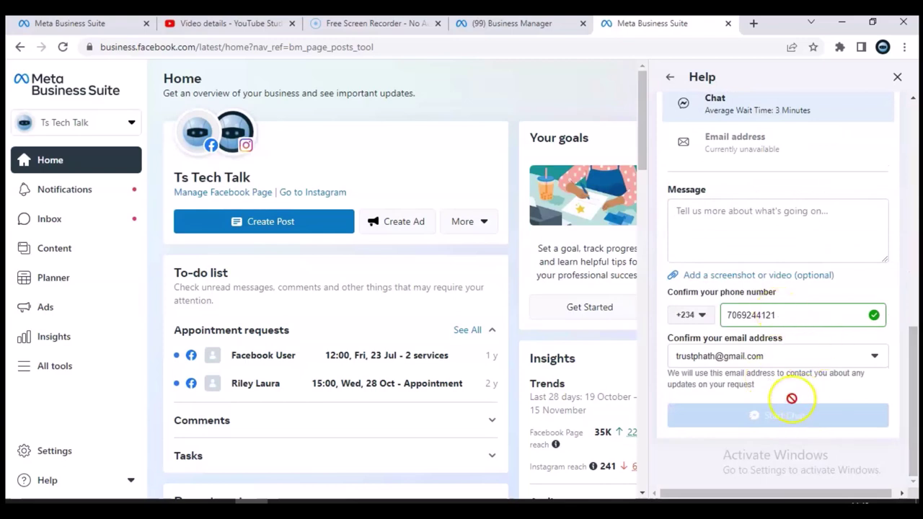